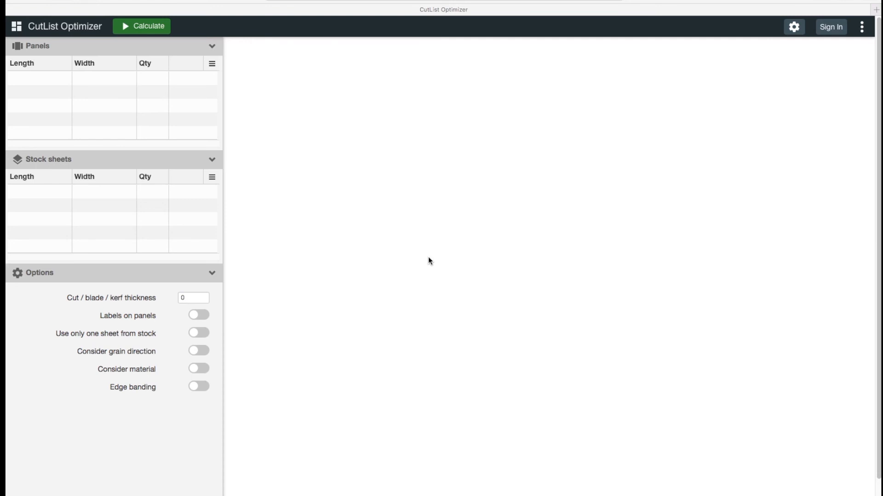
Open Settings and review the optimization priority and units options without changing them.
click(787, 25)
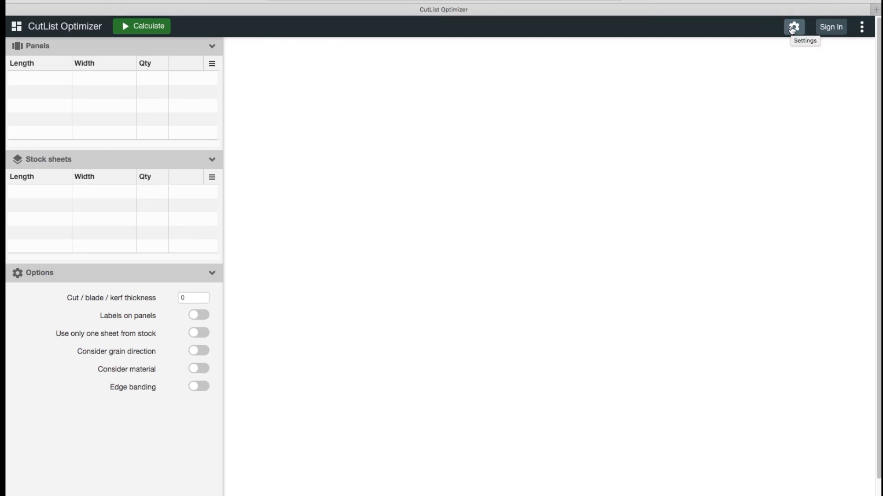
click(791, 28)
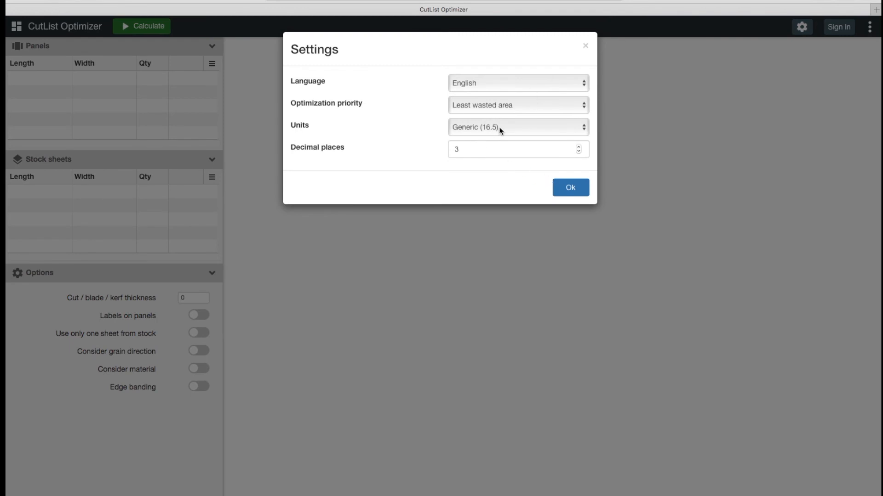
click(469, 106)
click(427, 92)
click(474, 127)
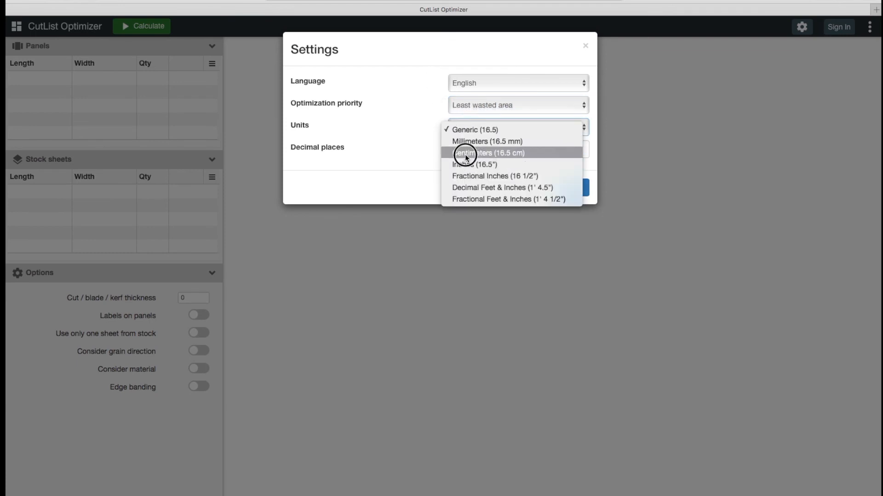
click(409, 114)
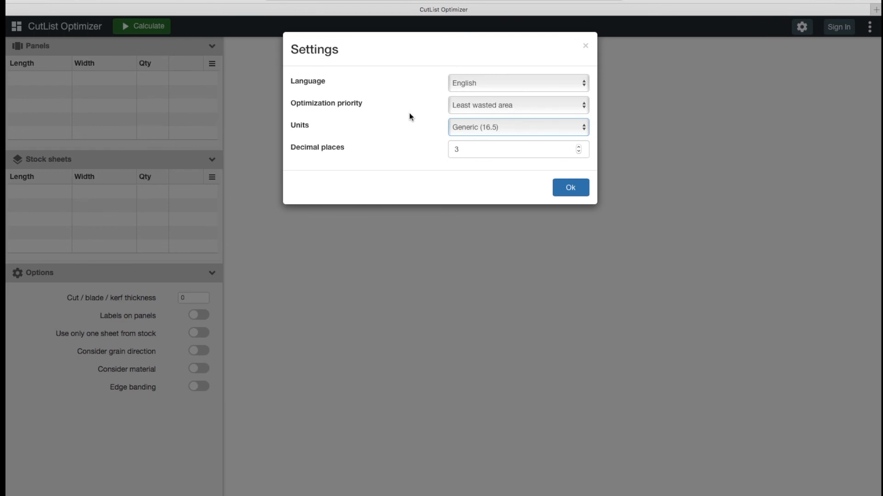
click(570, 188)
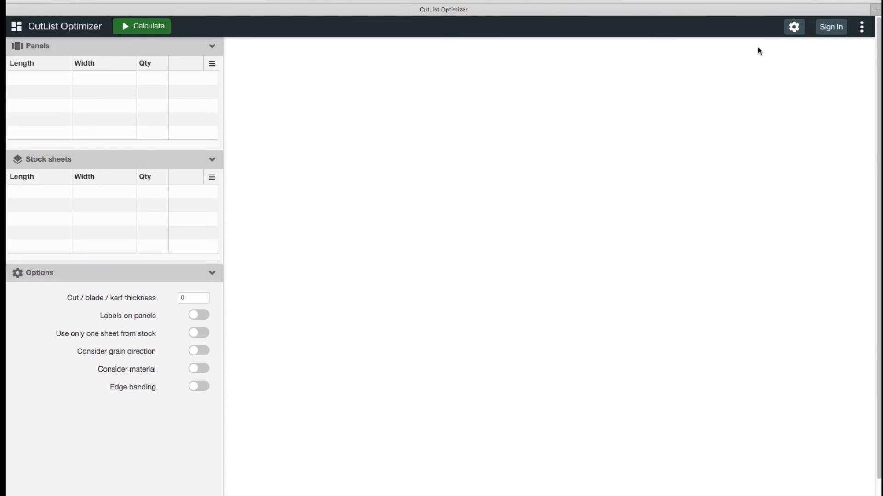
click(862, 28)
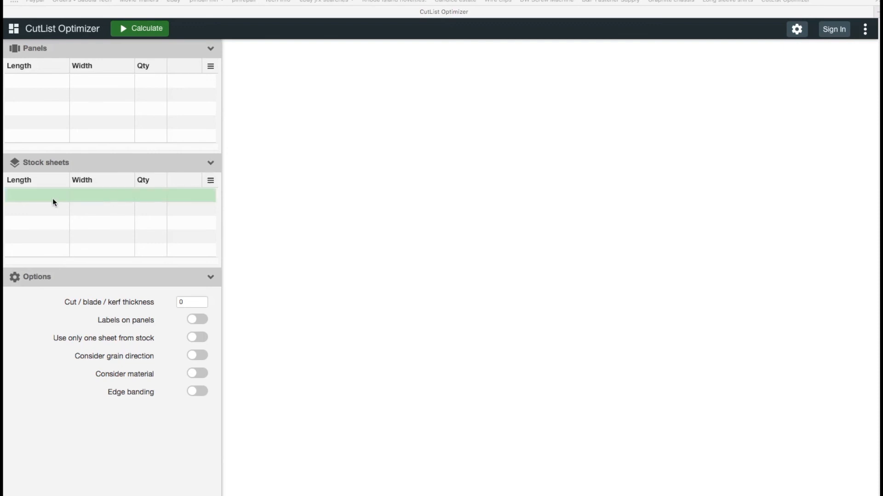
Add a stock sheet 97 long and 49 wide.
click(23, 195)
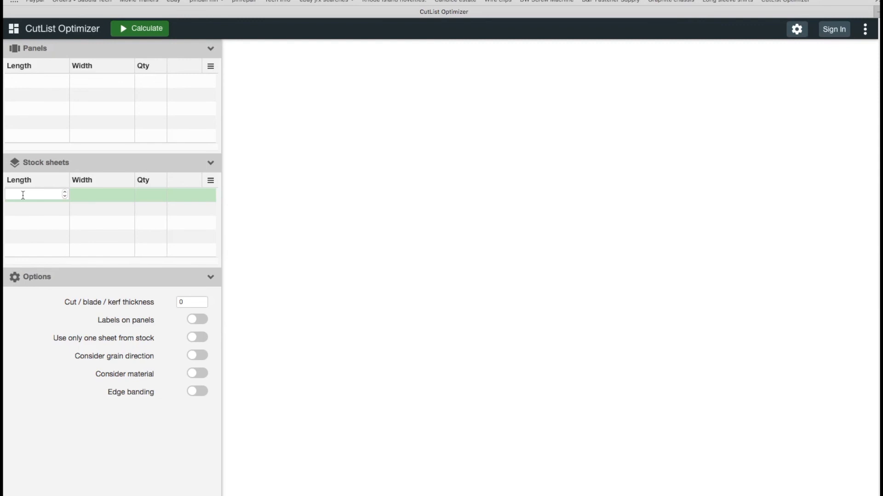
text(96)
key(Tab)
text(48)
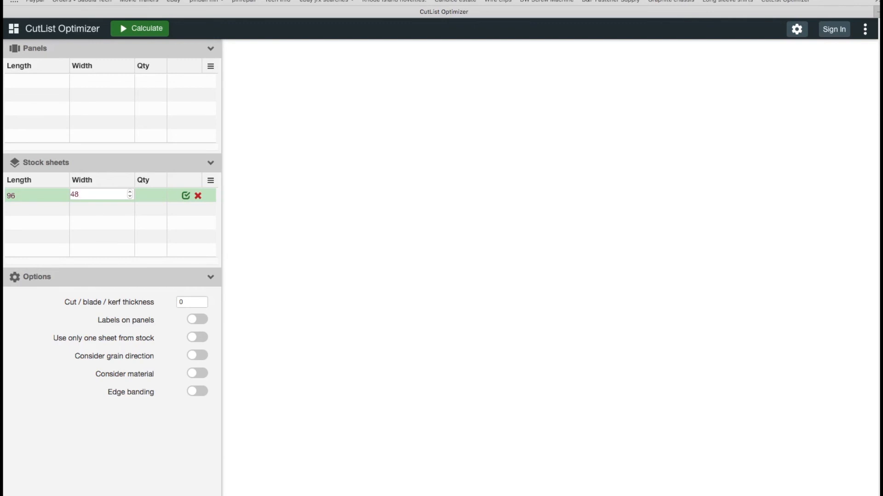
key(BackSpace)
text(9)
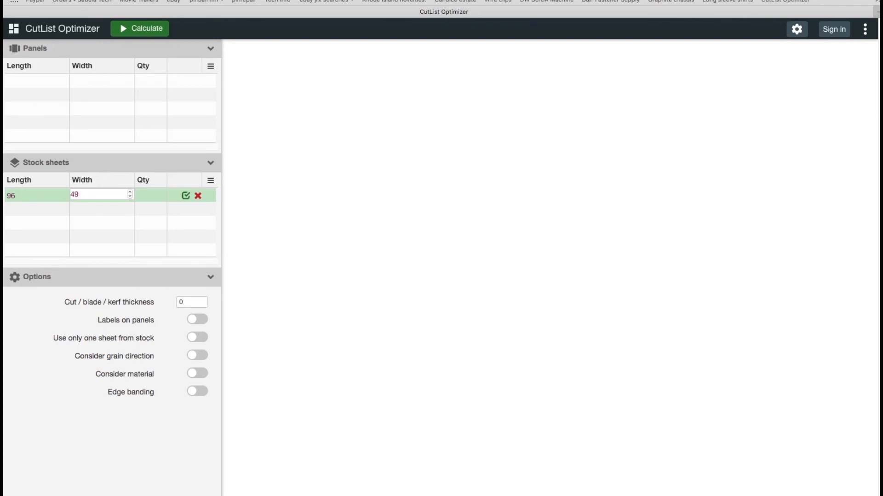
click(24, 196)
key(BackSpace)
text(7)
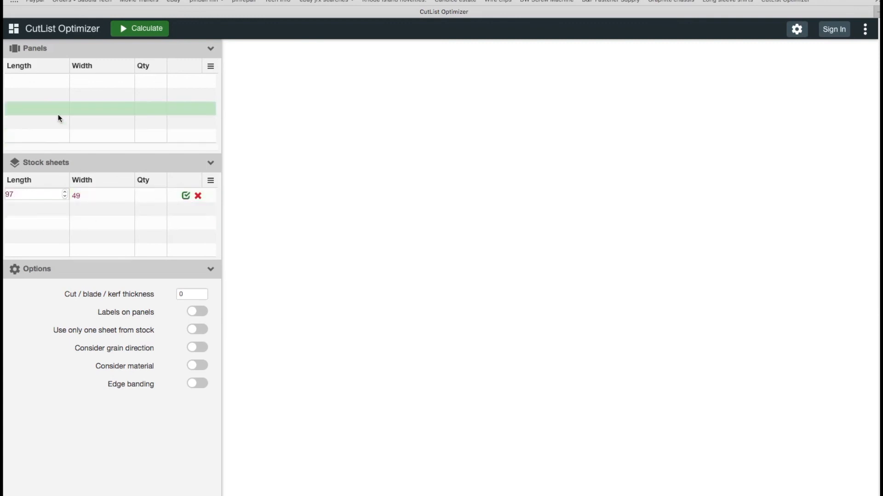
Add two panels, 12 by 21 and 14 by 22.
click(20, 83)
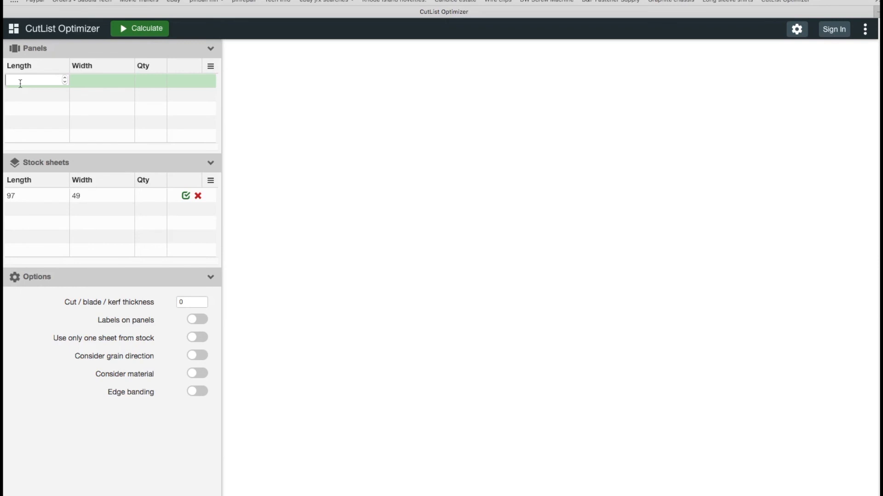
text(12)
key(Tab)
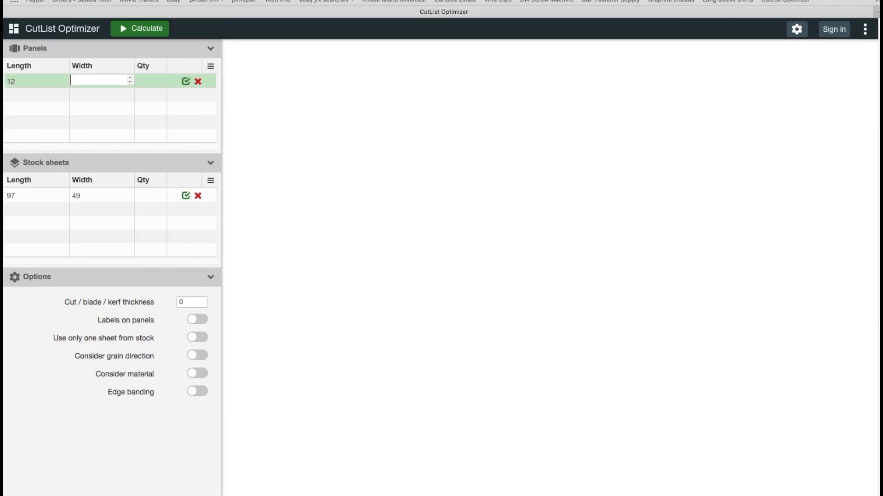
text(21)
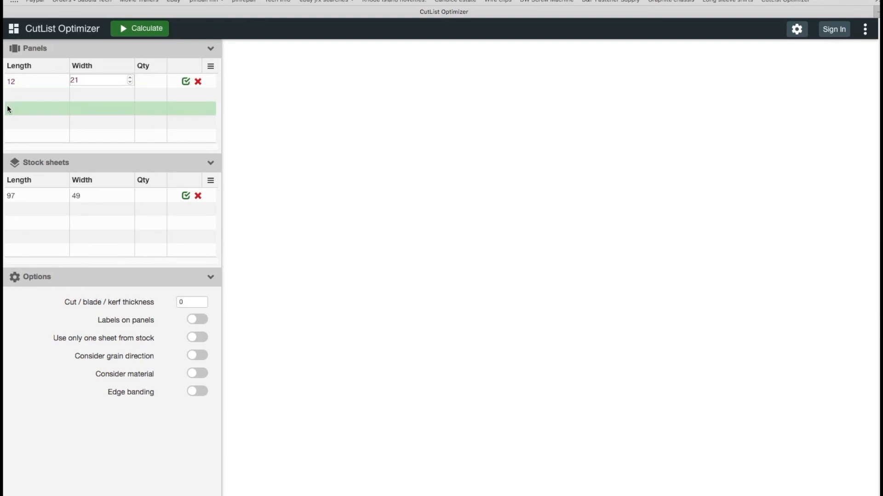
click(20, 94)
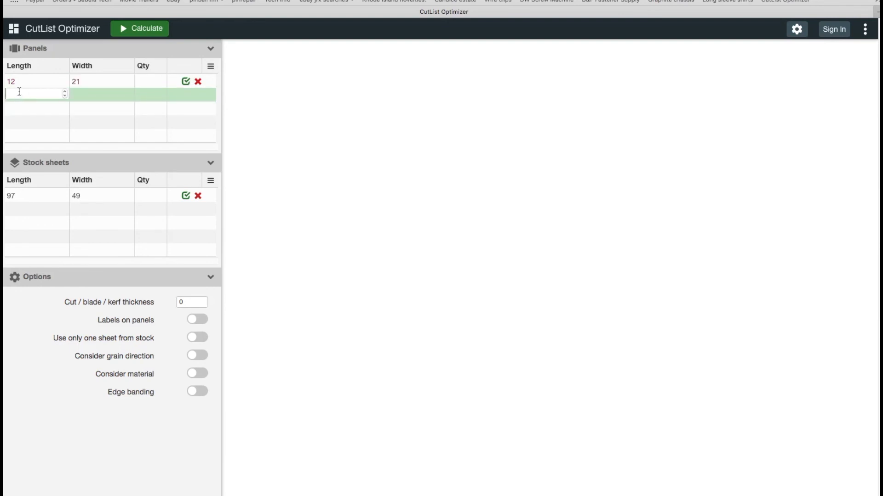
text(14)
key(Tab)
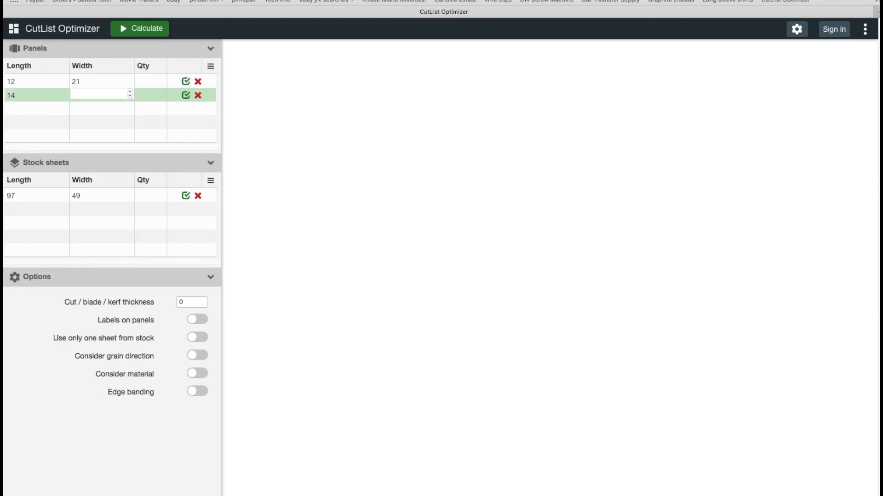
text(22)
Add a 6.5 by 8 panel and set the 14-long panel's width to 22.25.
click(18, 105)
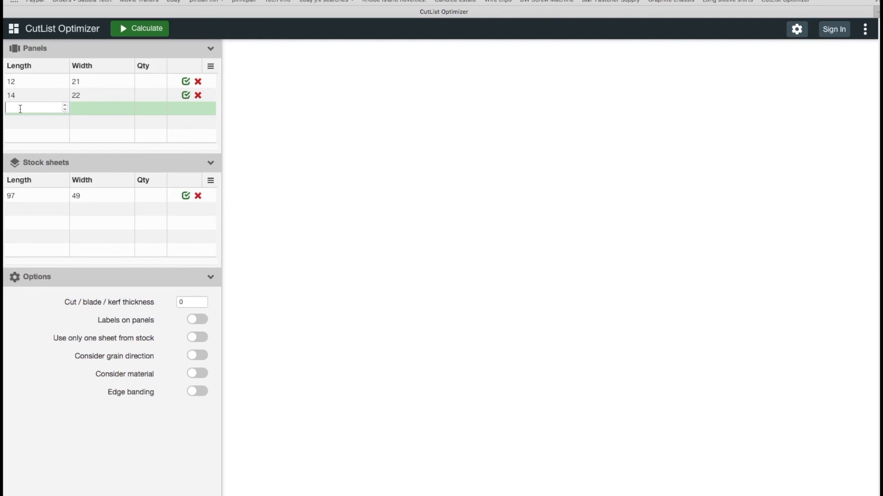
text(6.5)
key(Tab)
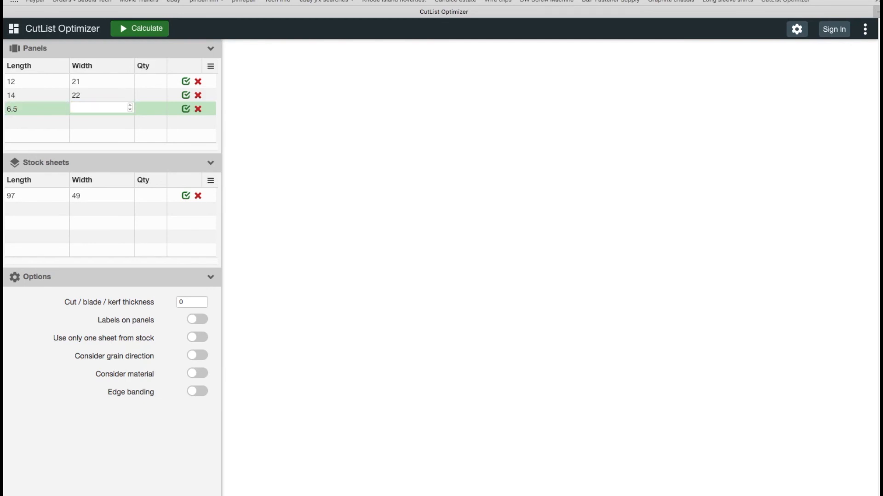
click(93, 94)
click(94, 94)
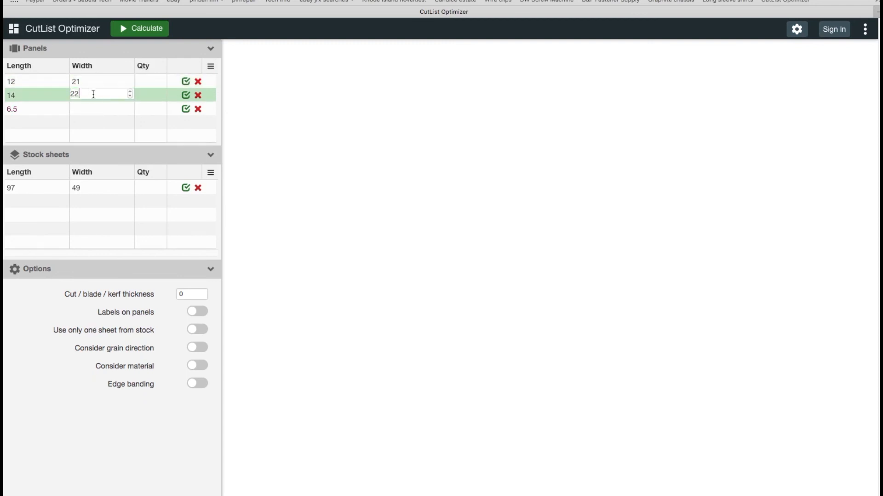
text(.25)
click(84, 109)
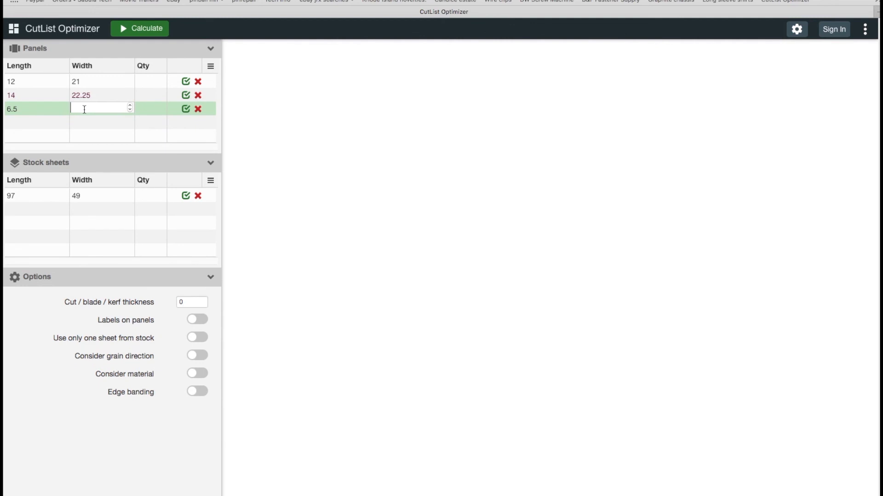
text(8)
Add two more panels, 6.75 by 12 and 17 by 23.
click(63, 118)
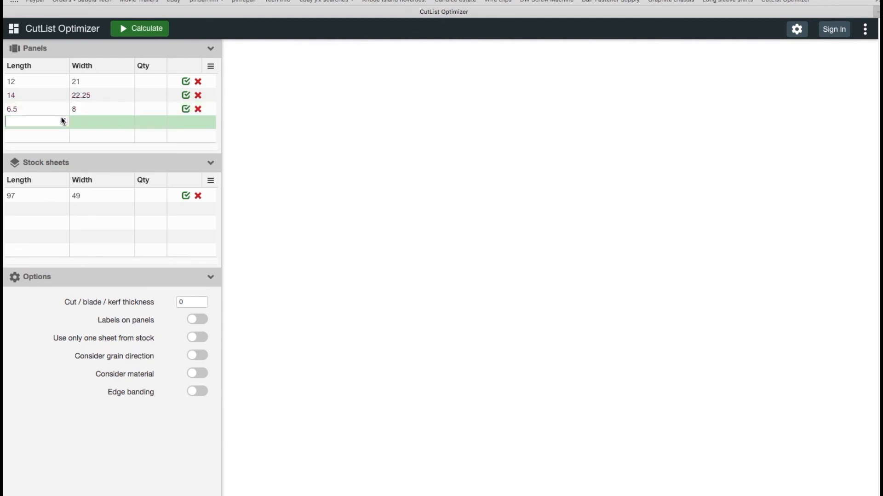
text(6.75)
click(76, 122)
text(12)
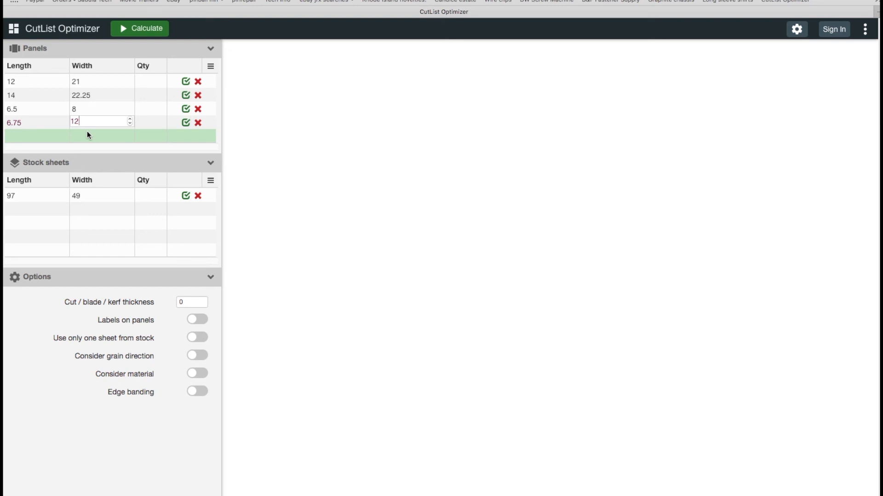
click(26, 135)
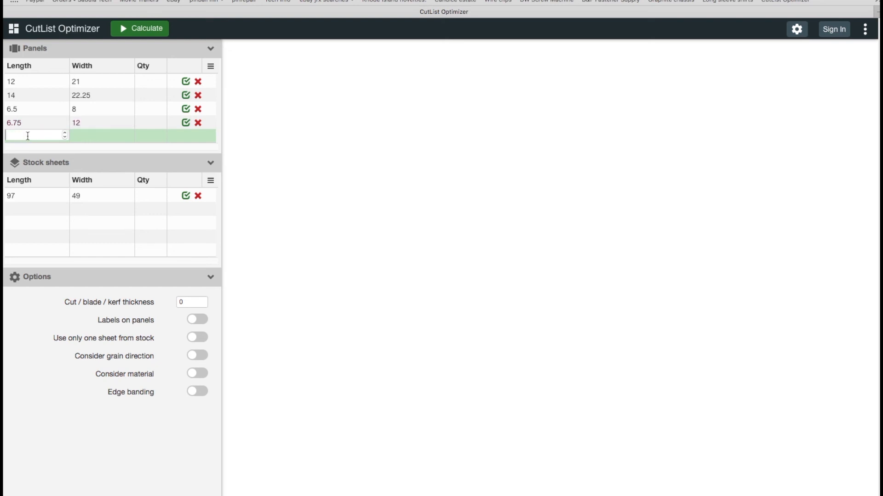
text(17)
key(Tab)
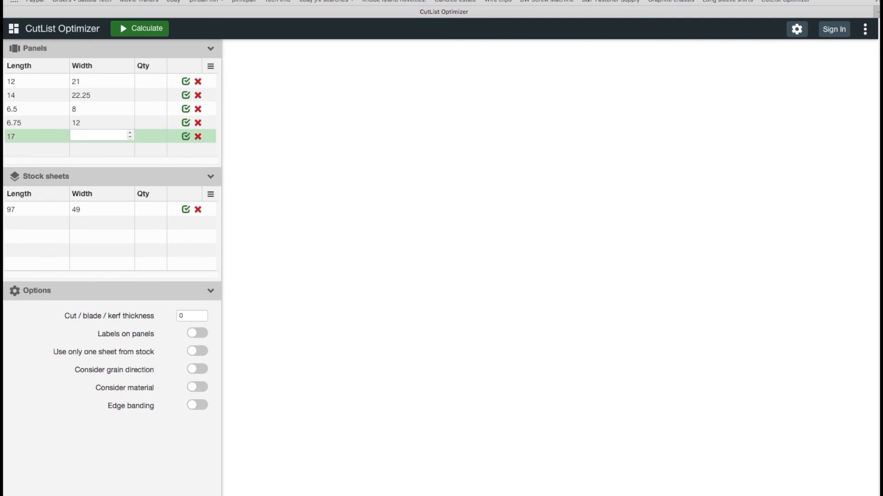
text(23)
Set the stock sheet quantity to 1.
click(151, 134)
click(146, 83)
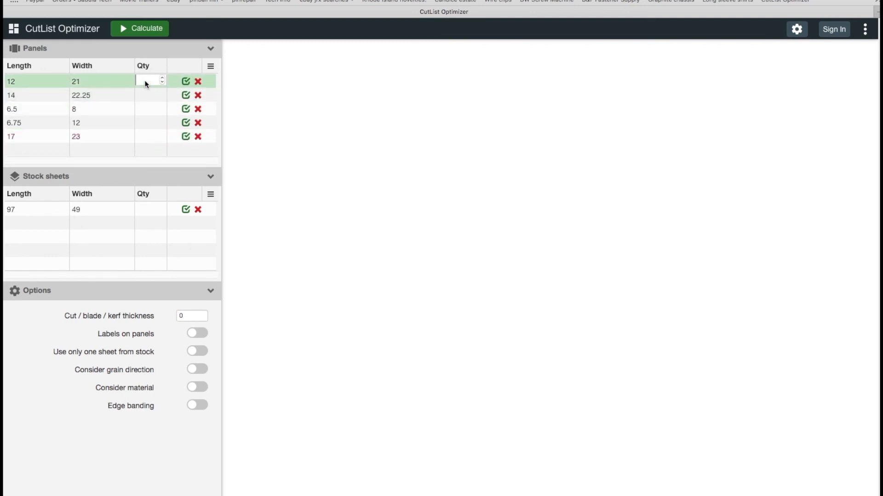
click(150, 209)
text(1)
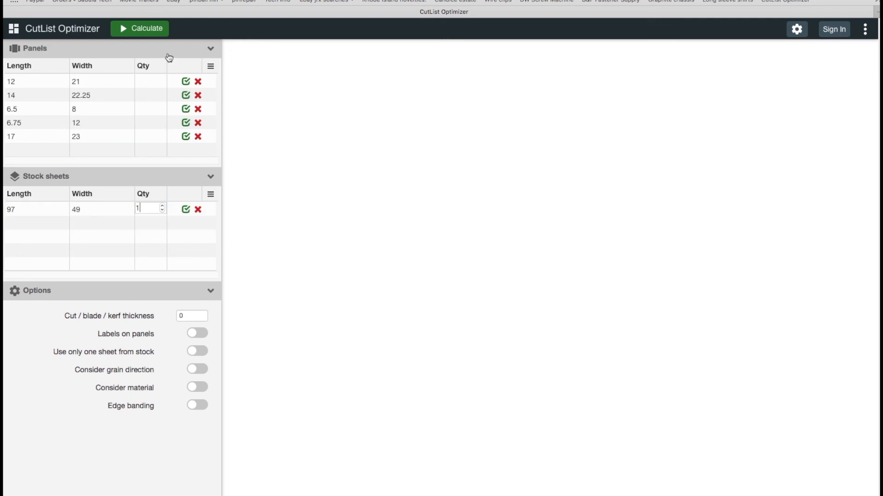
Set the panel quantities to 10, 4, 4, 4 and 2 in list order.
click(150, 83)
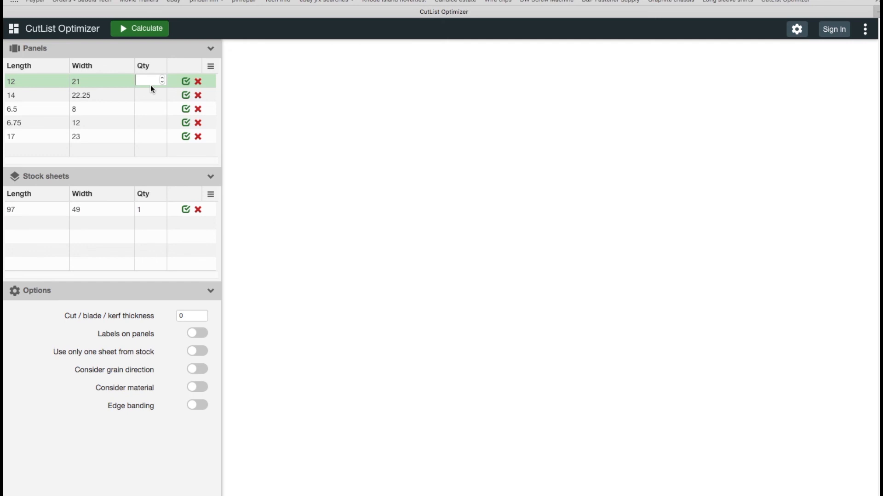
text(10)
click(152, 96)
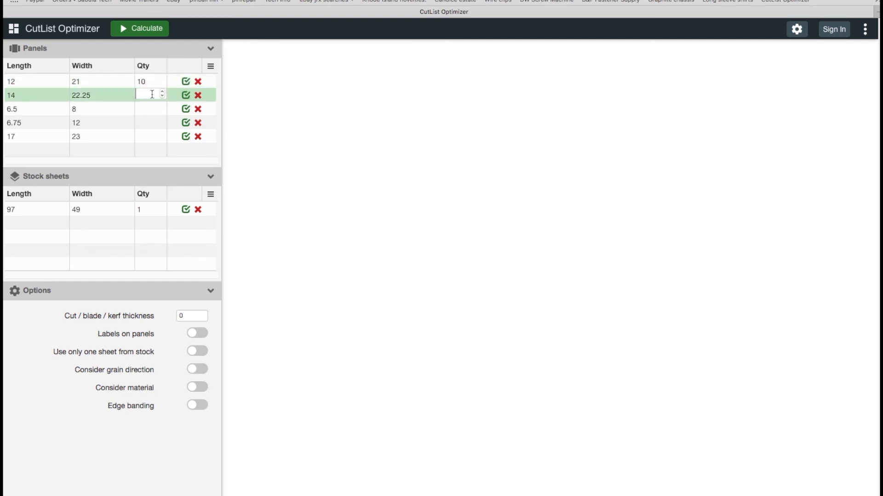
text(4)
click(148, 106)
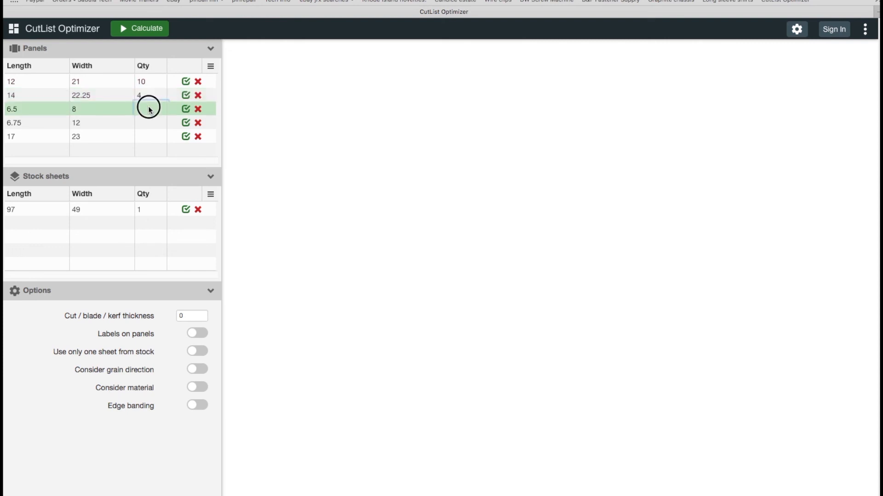
text(4)
click(150, 121)
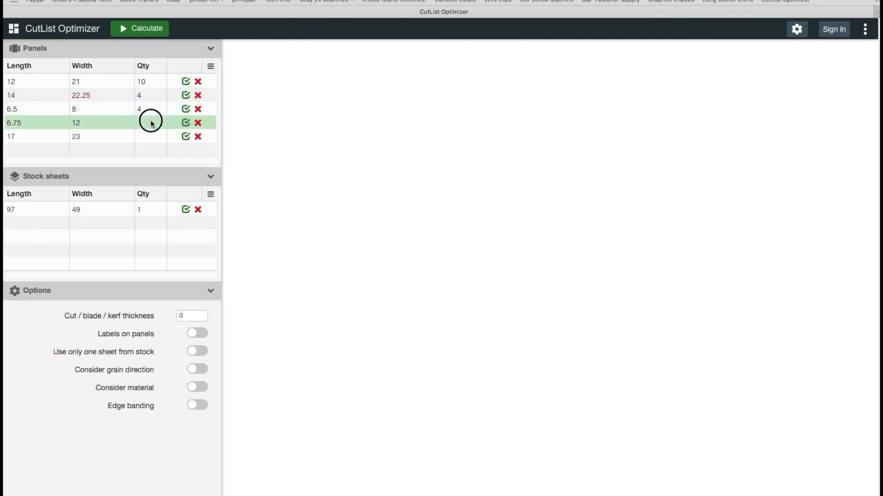
text(4)
click(153, 137)
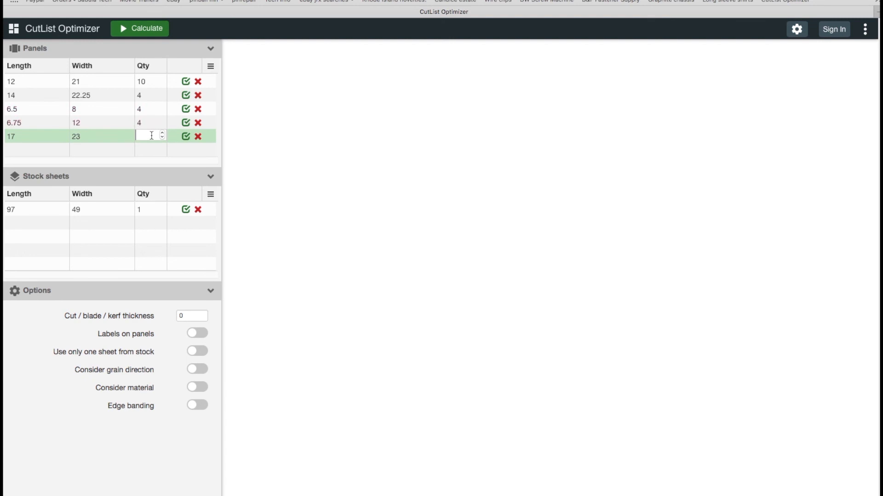
text(2)
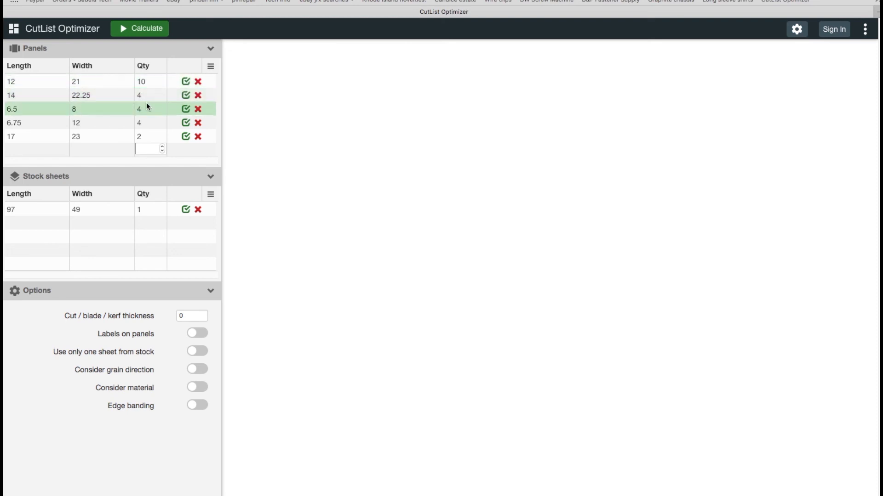
Exclude the 17 by 23 panel, calculate the cutting layout and accept the current solution.
click(185, 137)
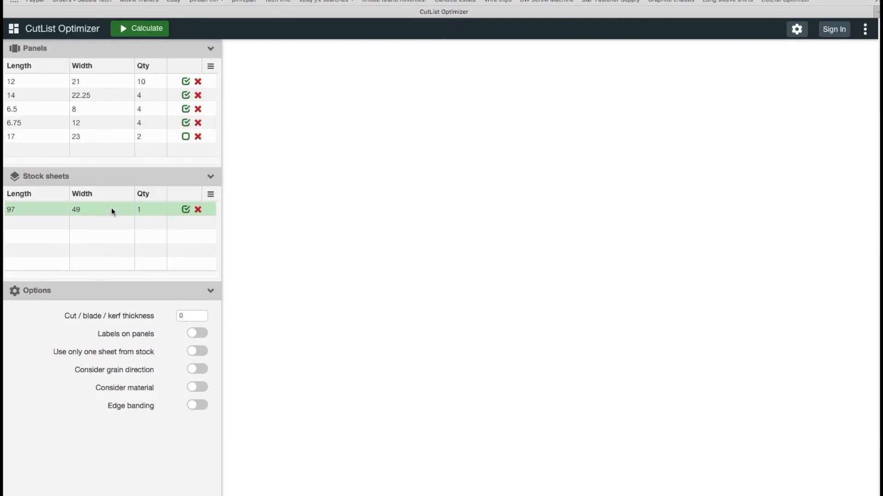
click(123, 29)
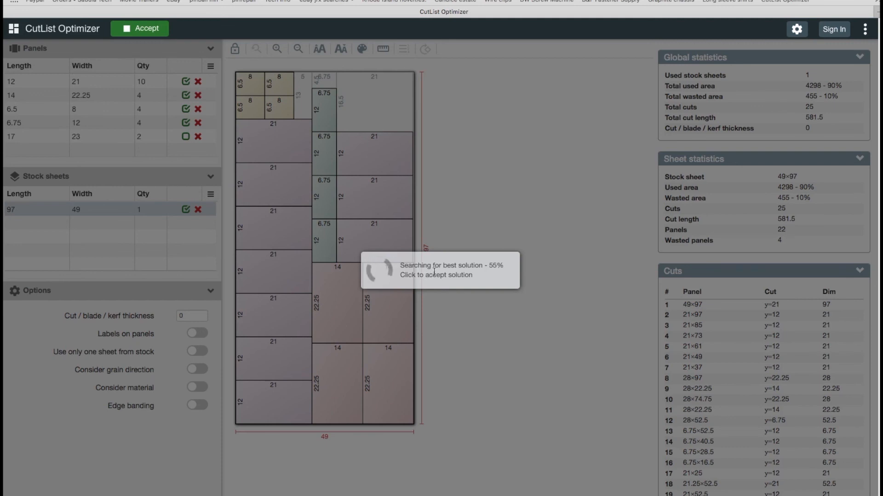
click(436, 275)
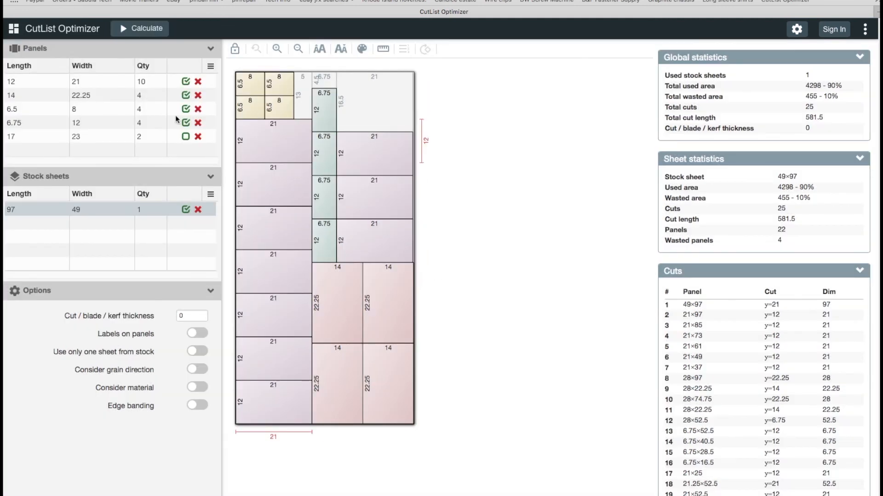
Set the quantities of the 14 by 22.25 and 6.5 by 8 panels to 6 and the 12 by 21 panel to 12.
click(147, 95)
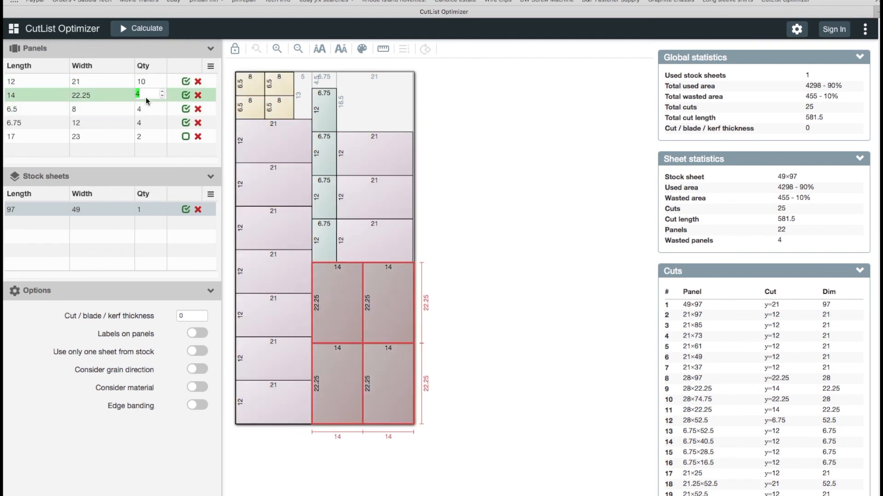
text(6)
click(144, 109)
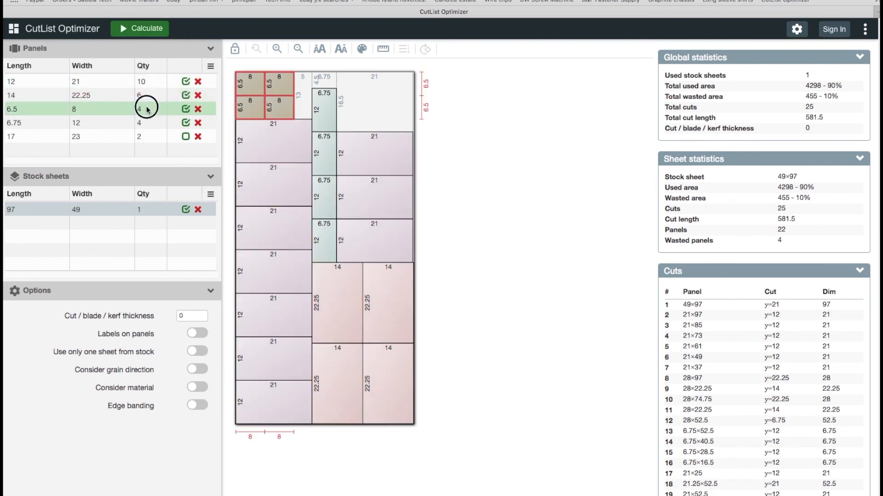
text(6)
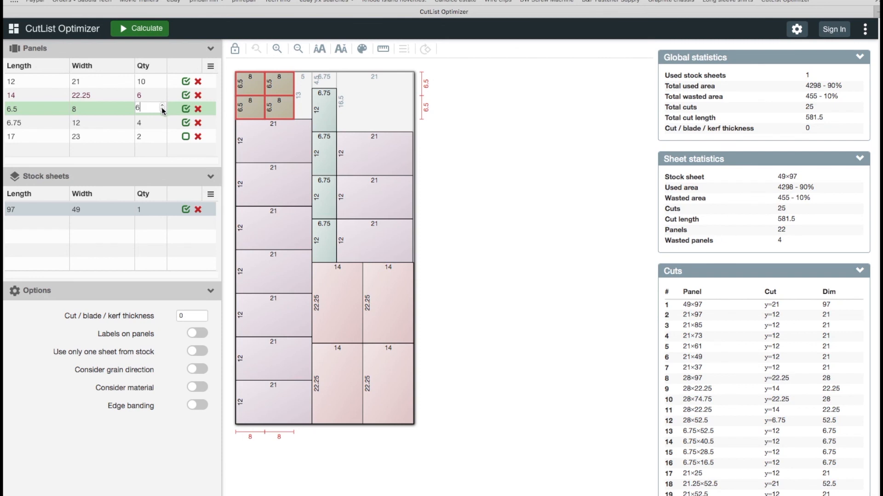
click(150, 81)
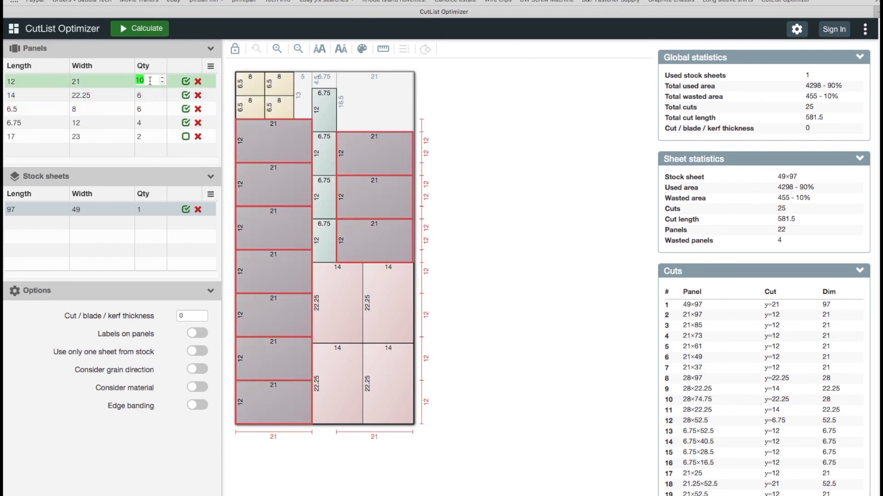
text(12)
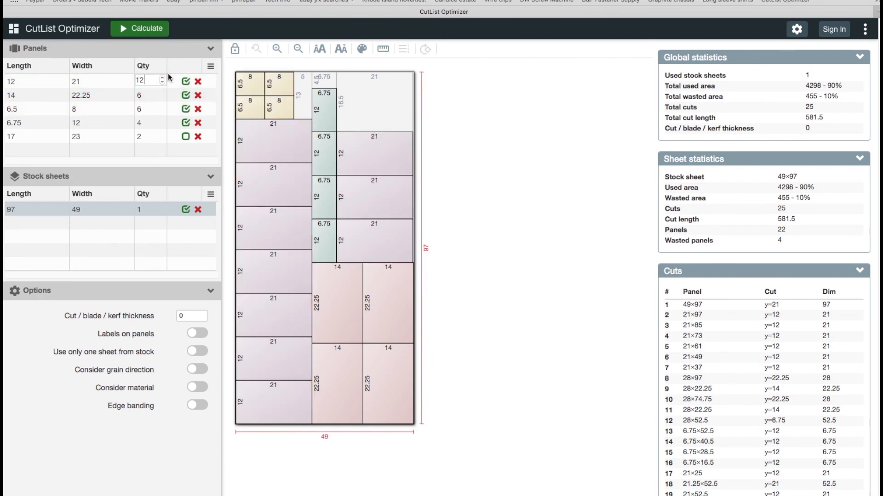
Recalculate the cutting layout and accept the current solution.
click(448, 155)
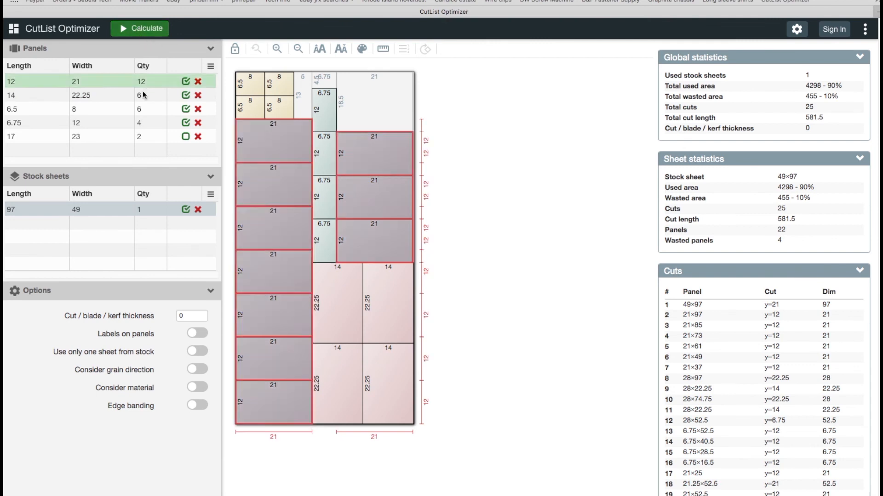
click(131, 29)
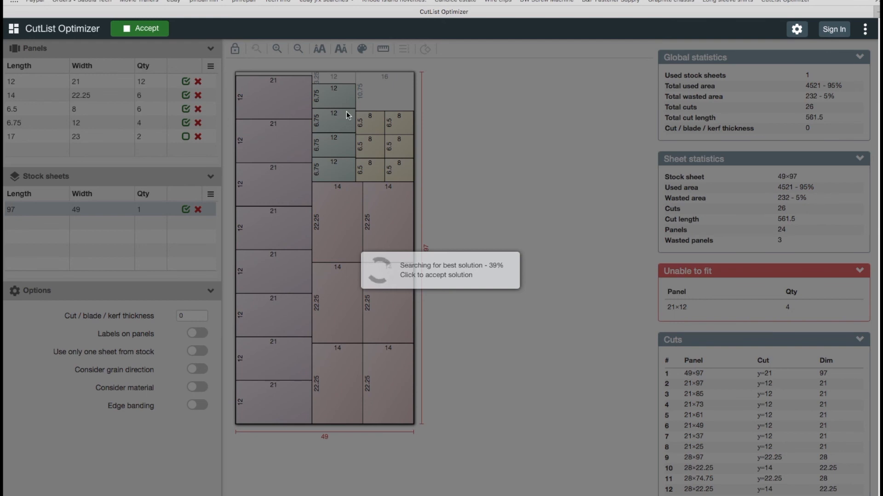
click(436, 272)
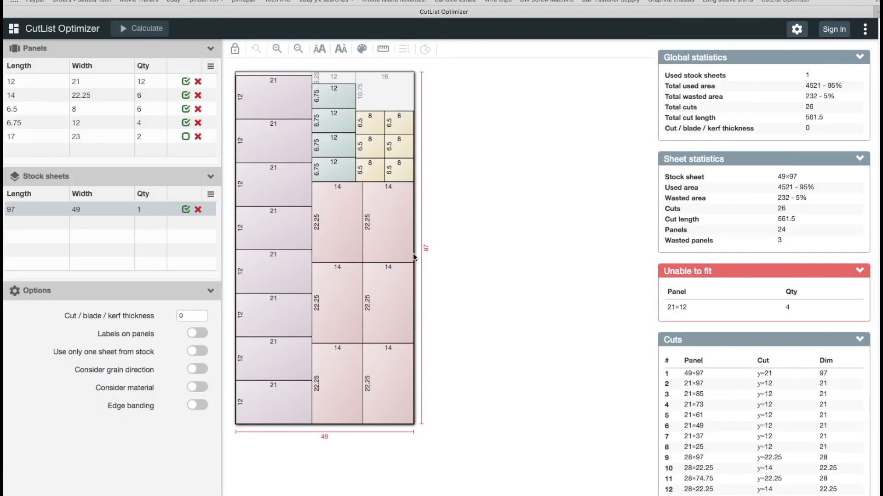
Set the 6.75 by 12 panel quantity to 5 and recalculate the cutting layout.
click(160, 120)
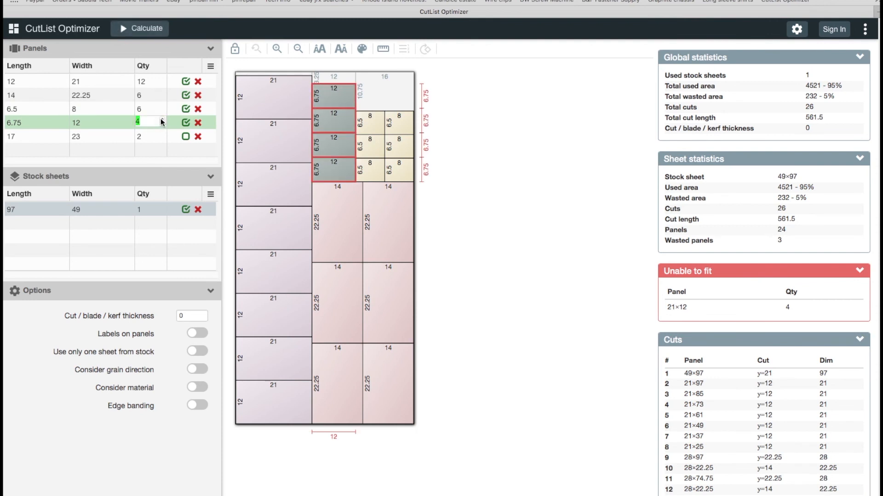
text(5)
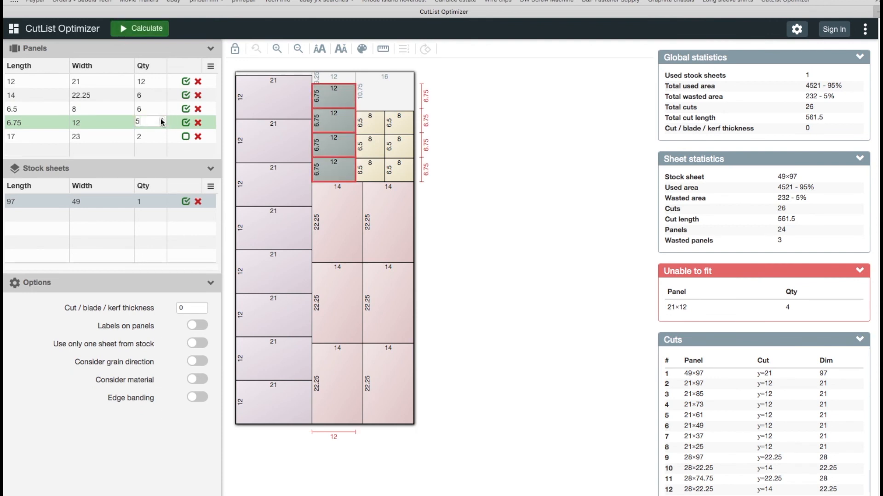
click(141, 30)
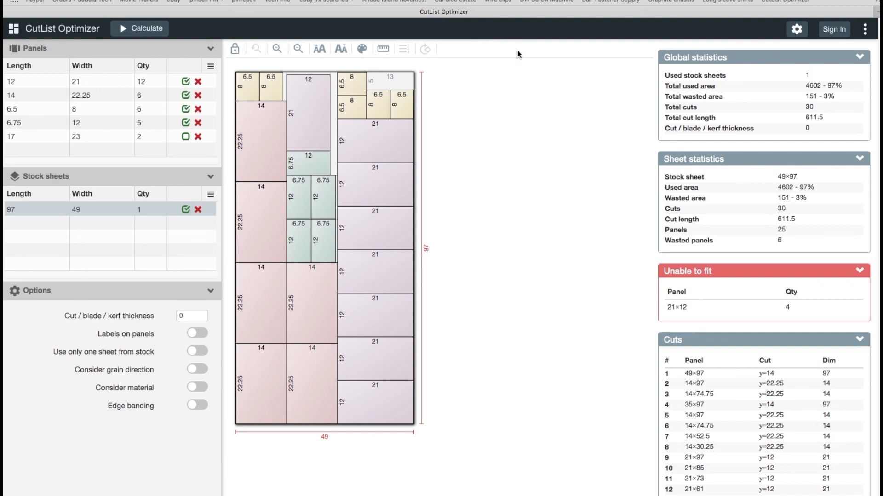
mouse_move(657, 494)
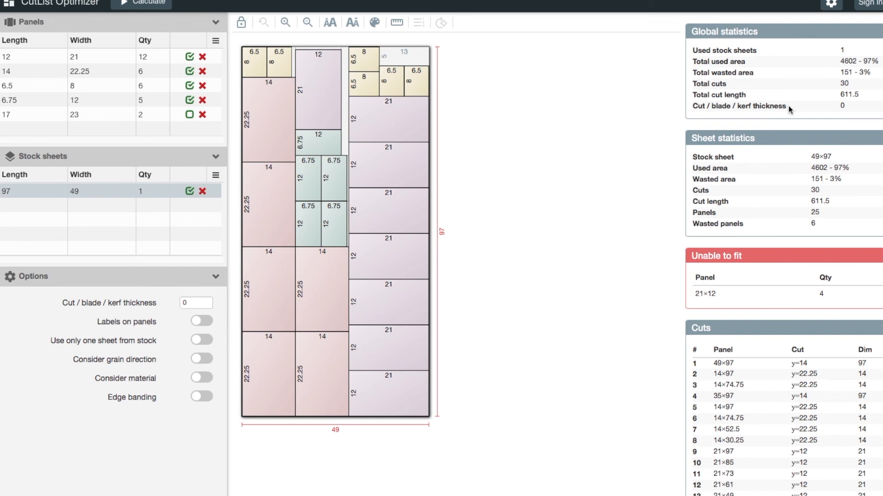
Disable the 6.75 by 12 and 6.5 by 8 panels and recalculate the layout.
mouse_move(50, 51)
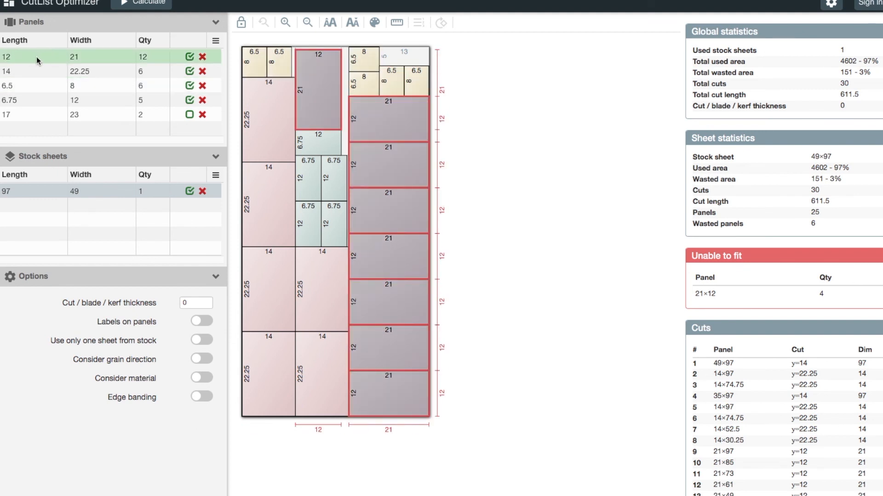
mouse_move(150, 81)
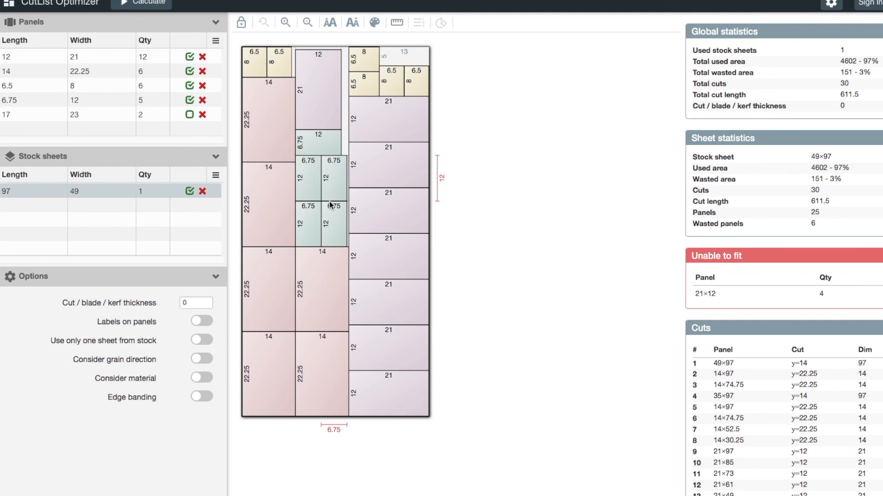
click(190, 99)
click(190, 85)
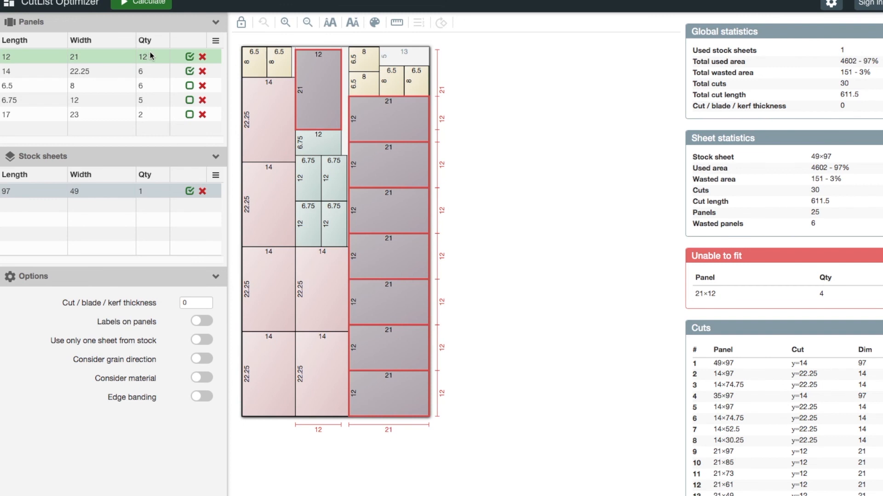
click(144, 7)
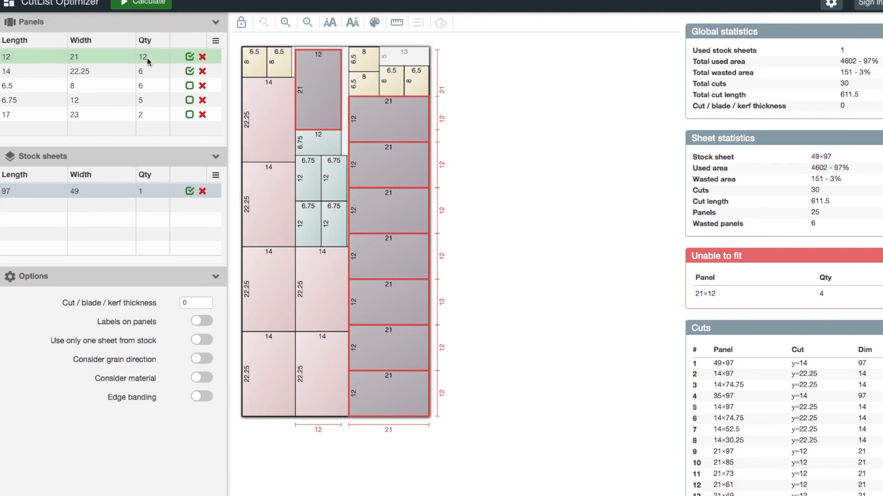
click(146, 6)
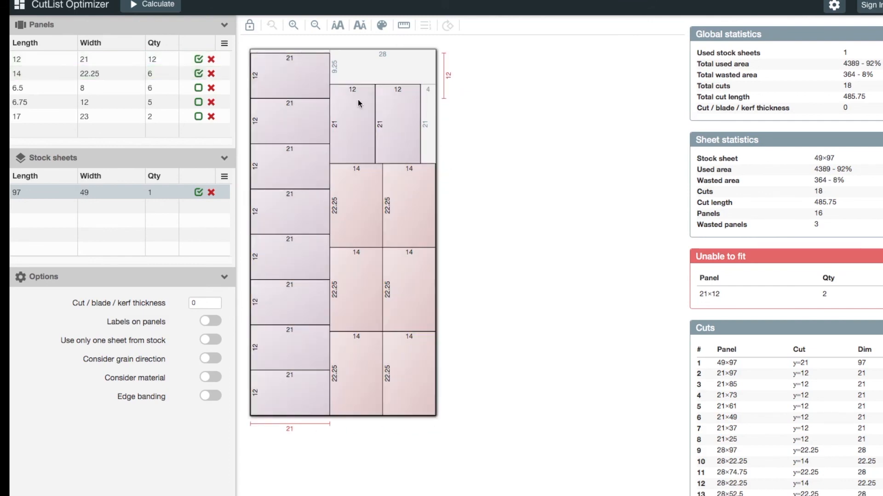
Increase the 14 by 22.25 panel quantity to 8 and recalculate the layout.
click(175, 73)
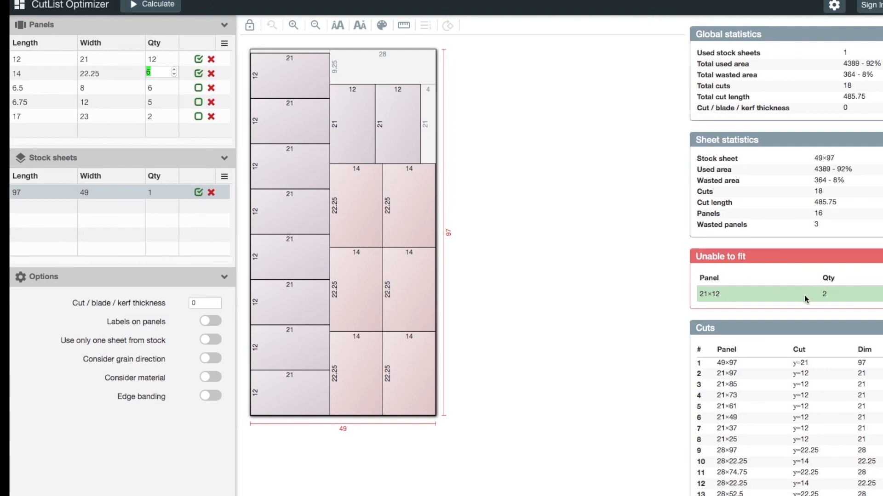
click(174, 69)
click(173, 70)
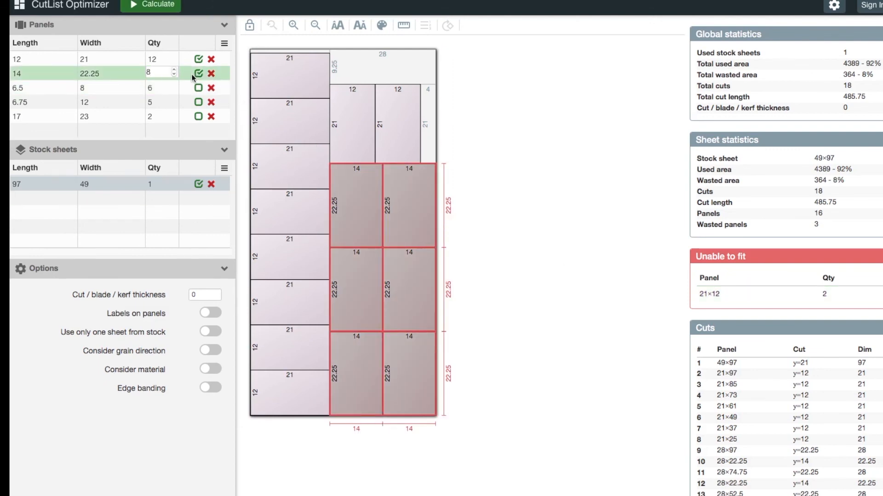
click(149, 6)
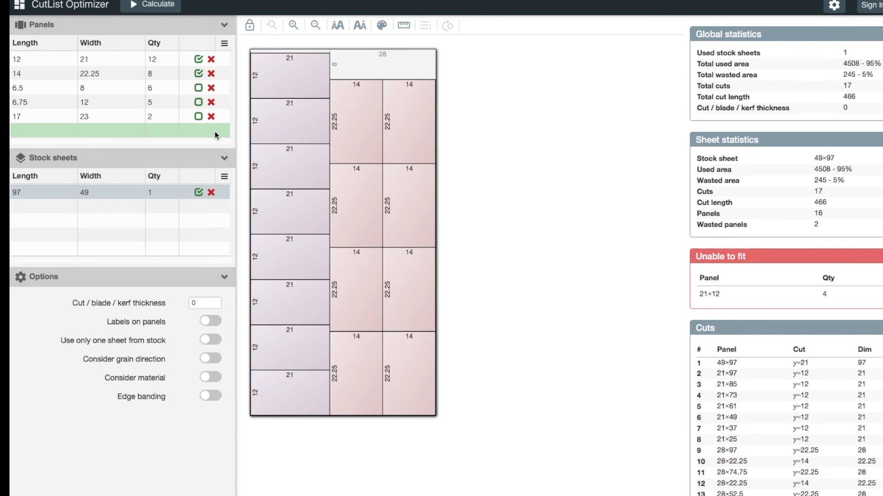
Enable the 6.5 by 8 panel, set its quantity to 2 and recalculate.
click(197, 88)
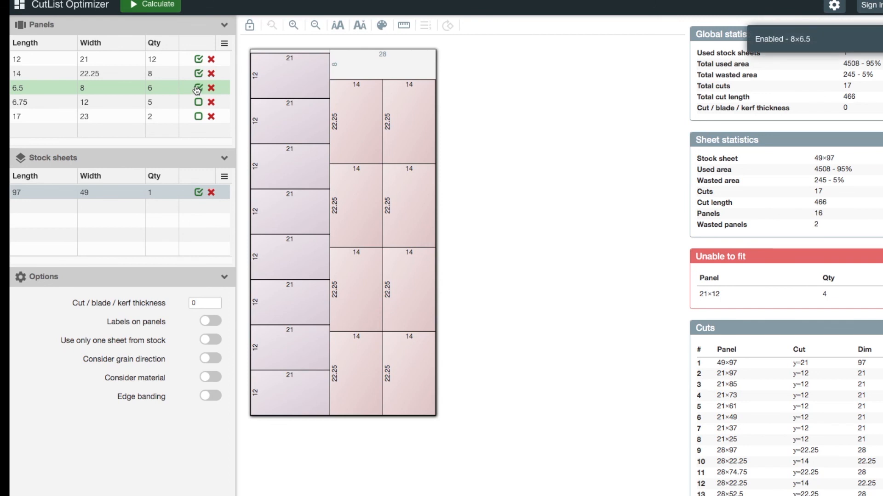
click(157, 88)
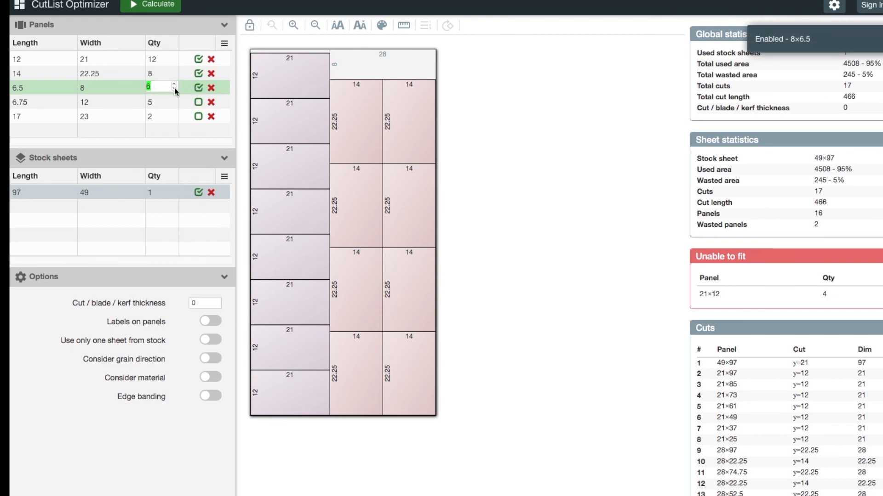
click(174, 88)
click(174, 88)
click(174, 89)
click(174, 88)
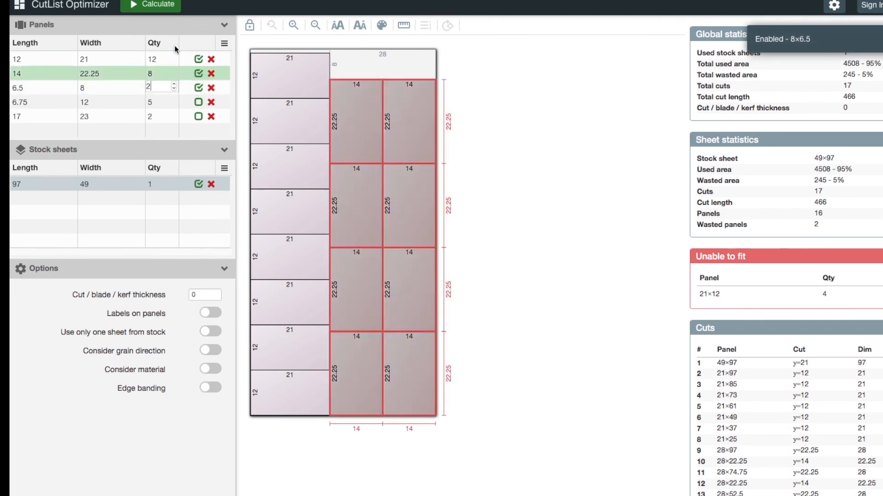
click(158, 5)
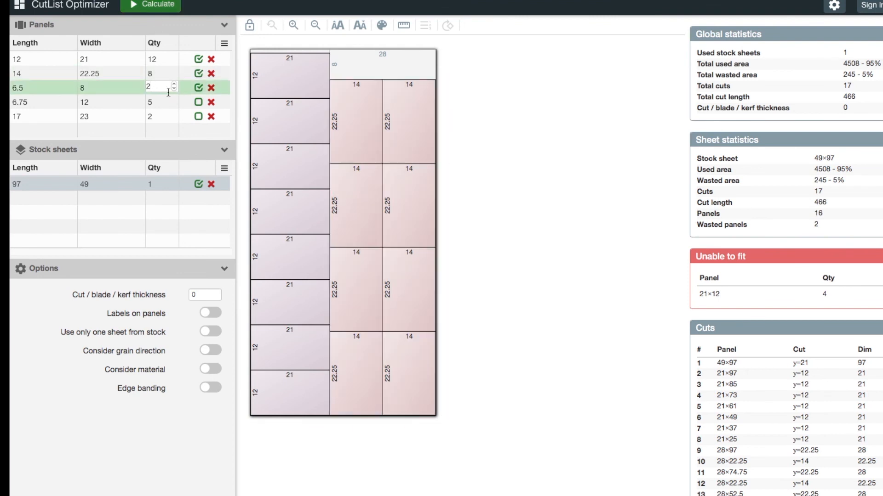
Disable the 6.5 by 8 panel and enable the 6.75 by 12 panel with quantity 2.
click(199, 88)
click(199, 102)
click(174, 105)
text(2)
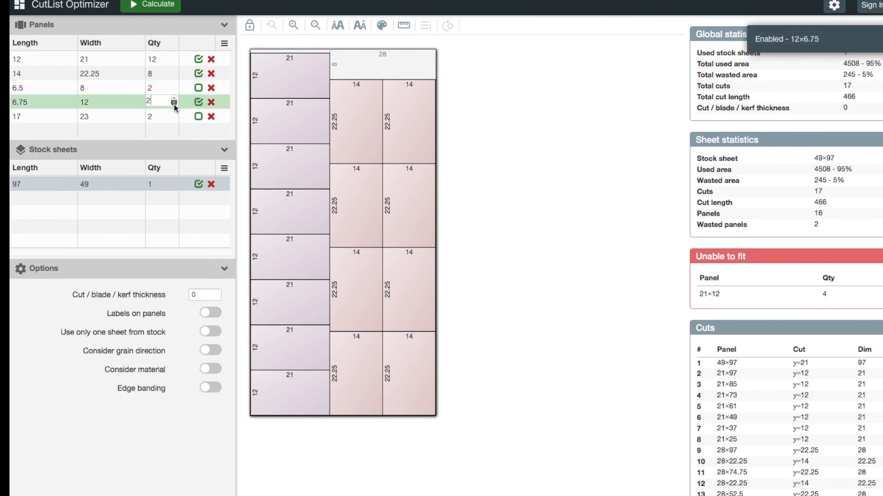
Calculate the cutting layout and accept the current solution.
click(160, 7)
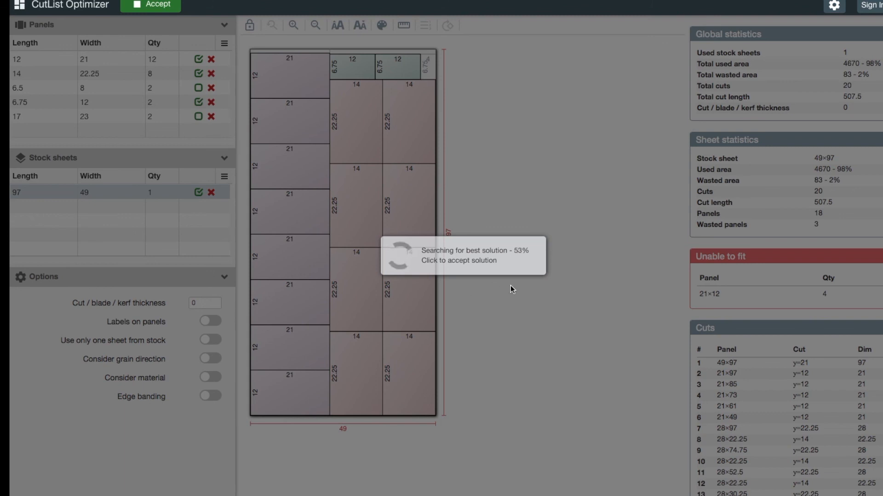
click(462, 261)
click(423, 255)
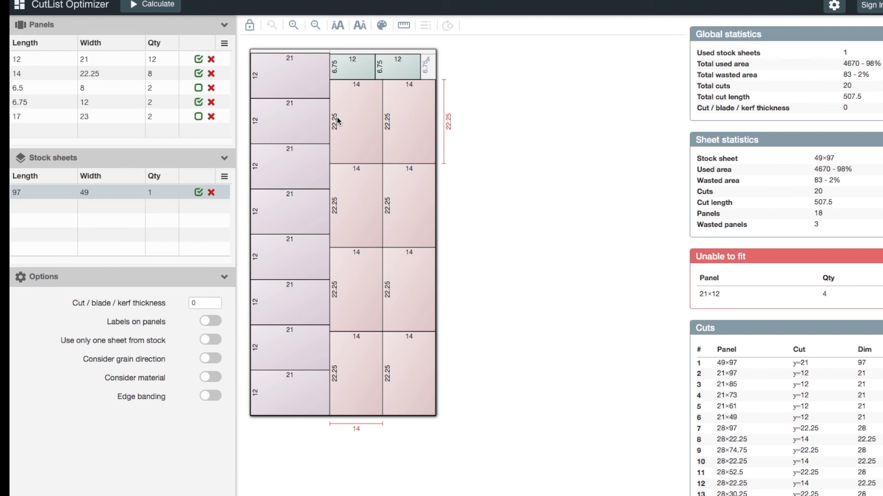
Set the 6.75 by 12 panel quantity to 4, calculate and accept the solution.
click(171, 102)
click(174, 98)
click(175, 98)
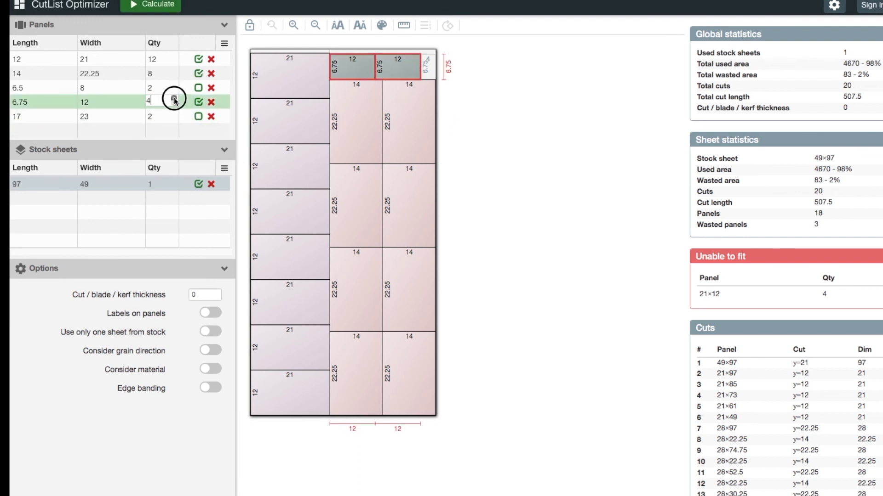
click(155, 5)
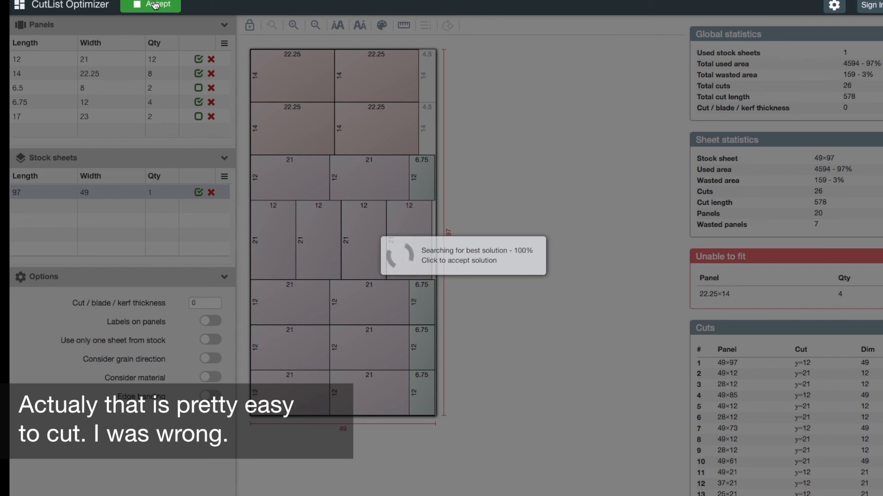
click(155, 6)
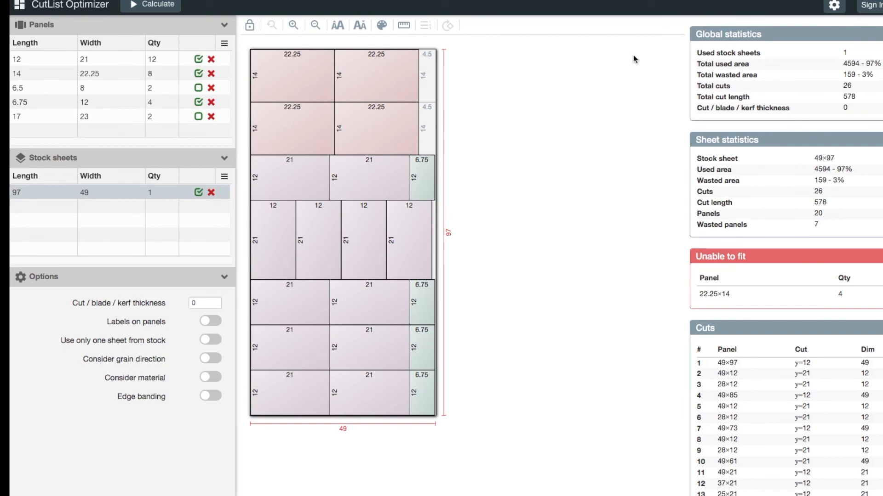
Change the optimization priority setting to Least number of cuts.
click(832, 7)
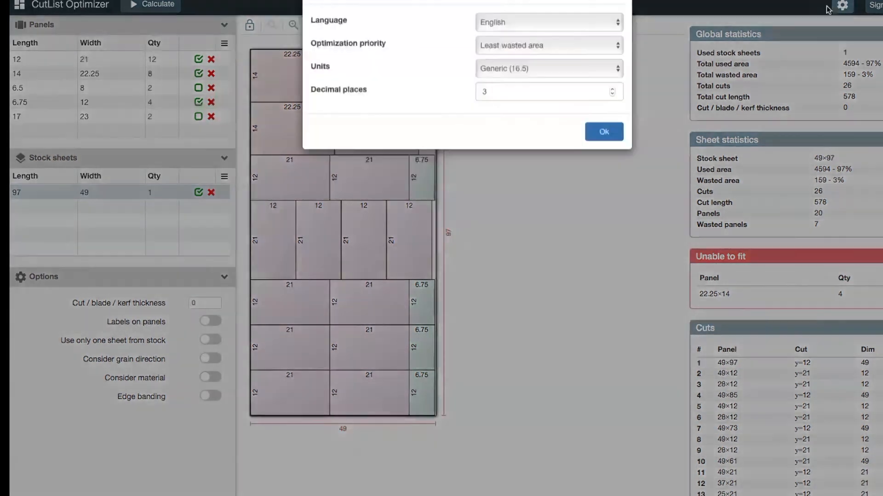
click(485, 90)
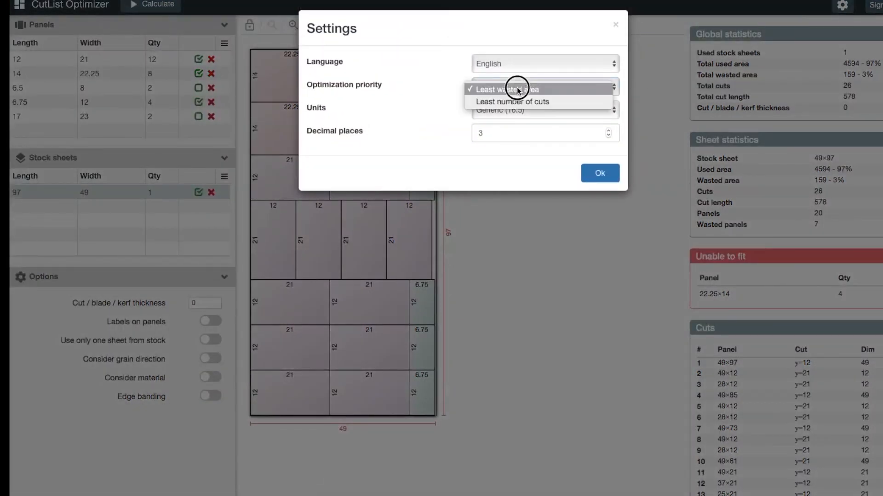
click(510, 99)
click(603, 174)
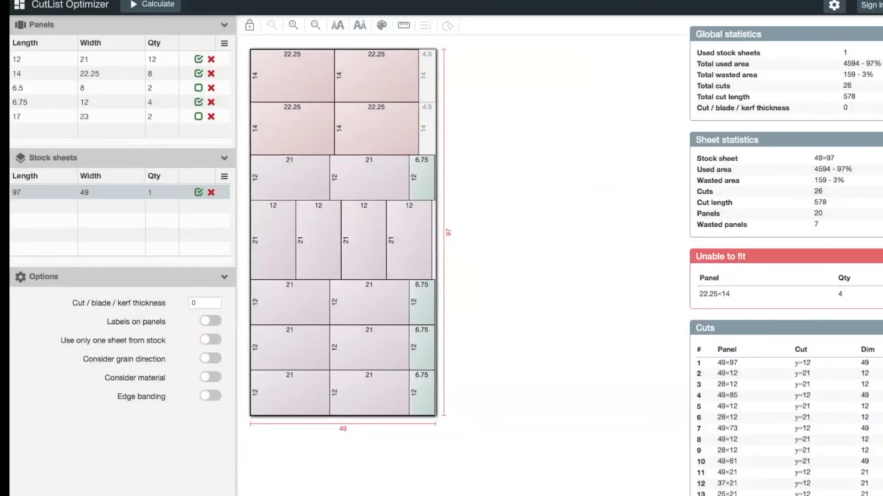
Try to recalculate the layout twice, dismissing the sign-in dialog each time.
click(157, 6)
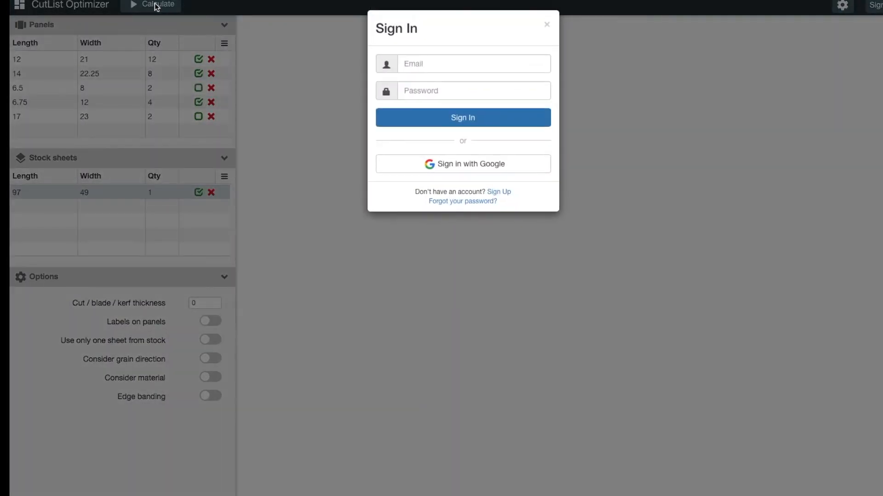
click(547, 27)
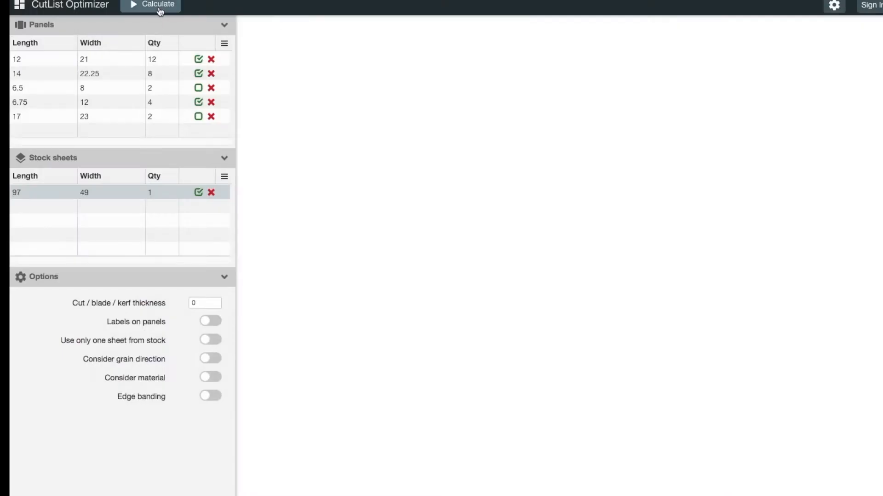
click(156, 4)
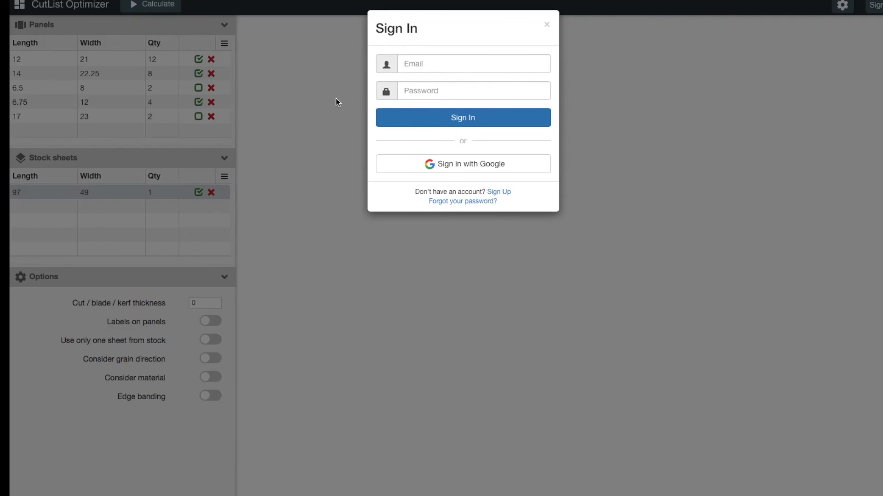
click(546, 25)
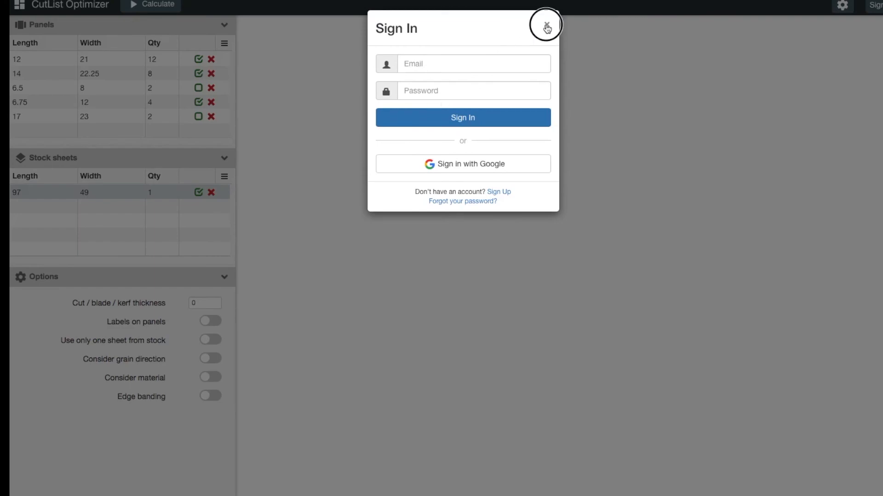